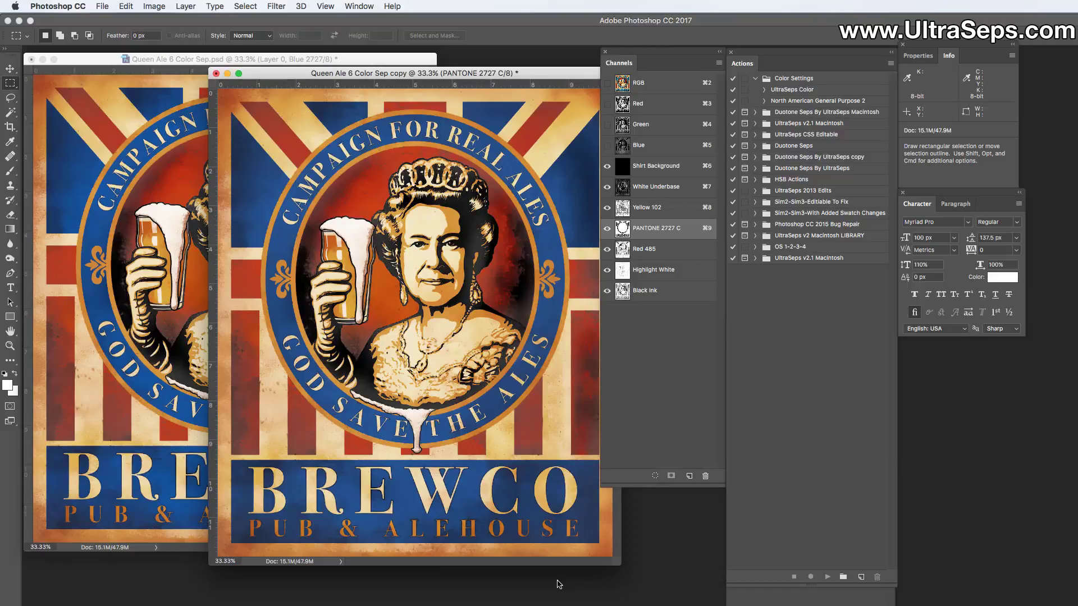
# Compare spot channel names in the original and copied separations, ending on the original's Blue 2727.
pyautogui.click(125, 63)
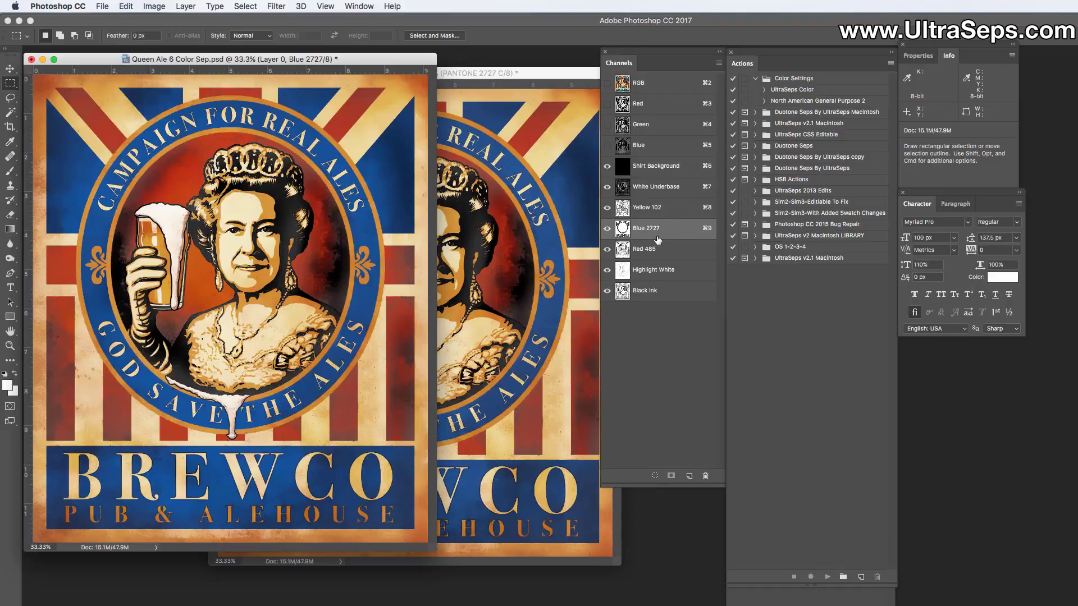
pyautogui.click(539, 80)
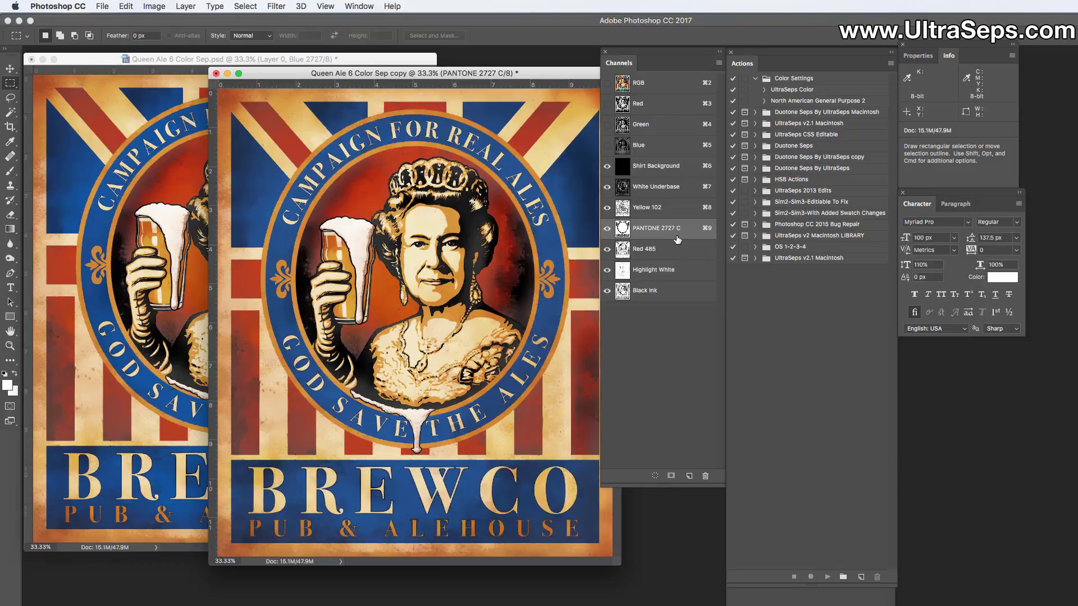
pyautogui.click(89, 64)
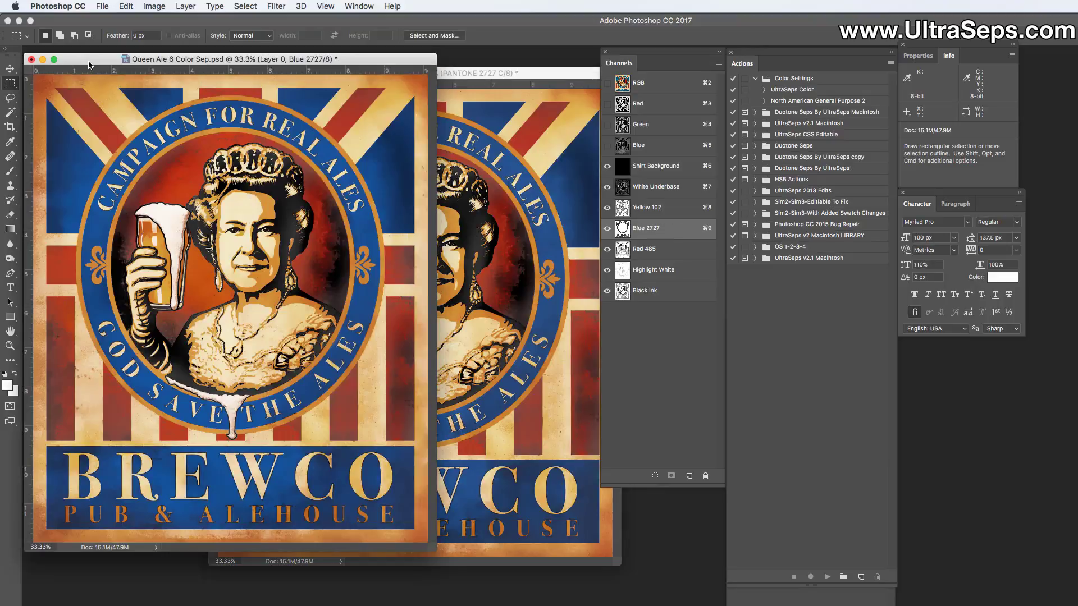
# Inspect the Blue 2727 channel's ink colour without changing it, then bring the Queen Ale copy forward.
pyautogui.doubleClick(691, 238)
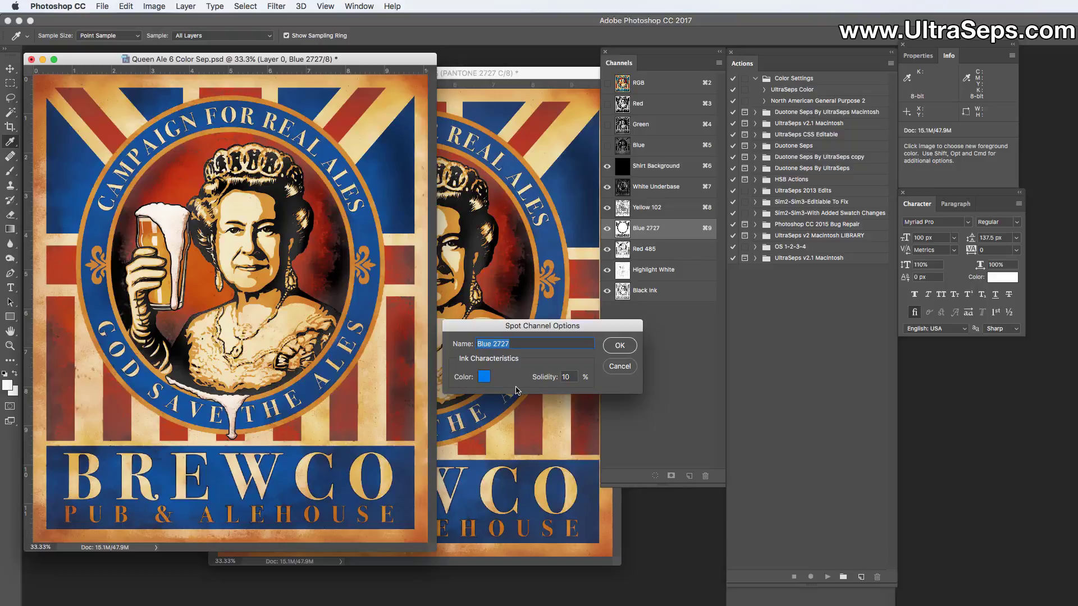
pyautogui.click(485, 380)
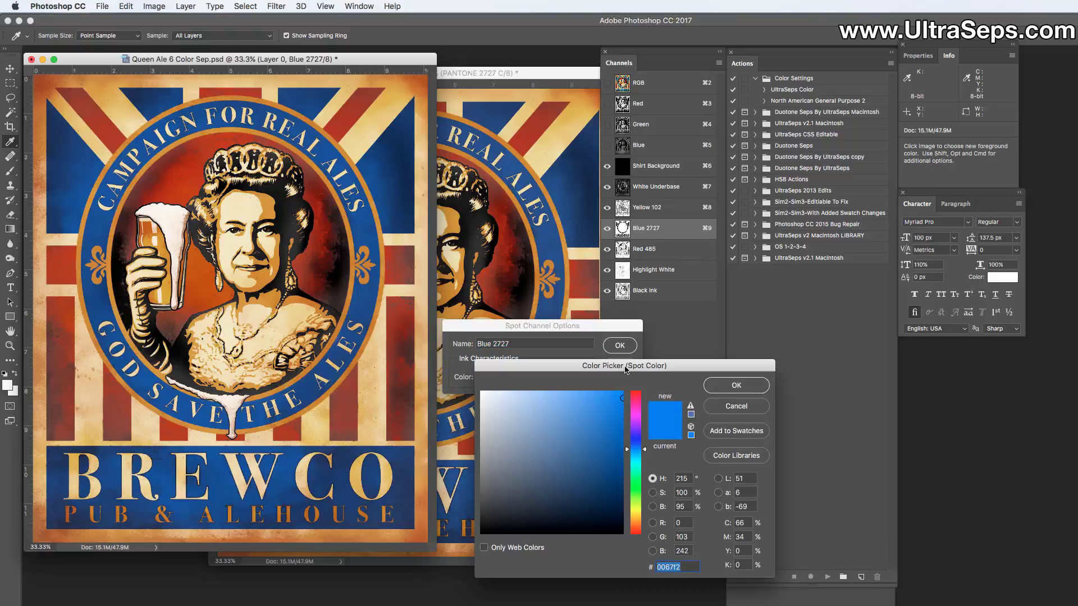
pyautogui.moveTo(624, 370); pyautogui.dragTo(614, 352)
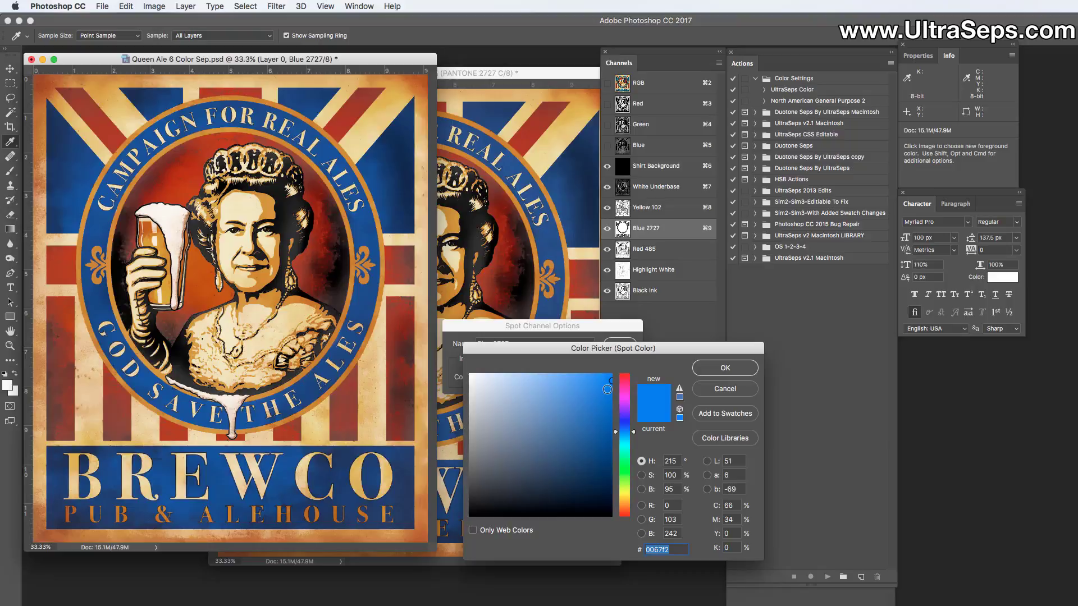
pyautogui.click(705, 393)
pyautogui.click(626, 370)
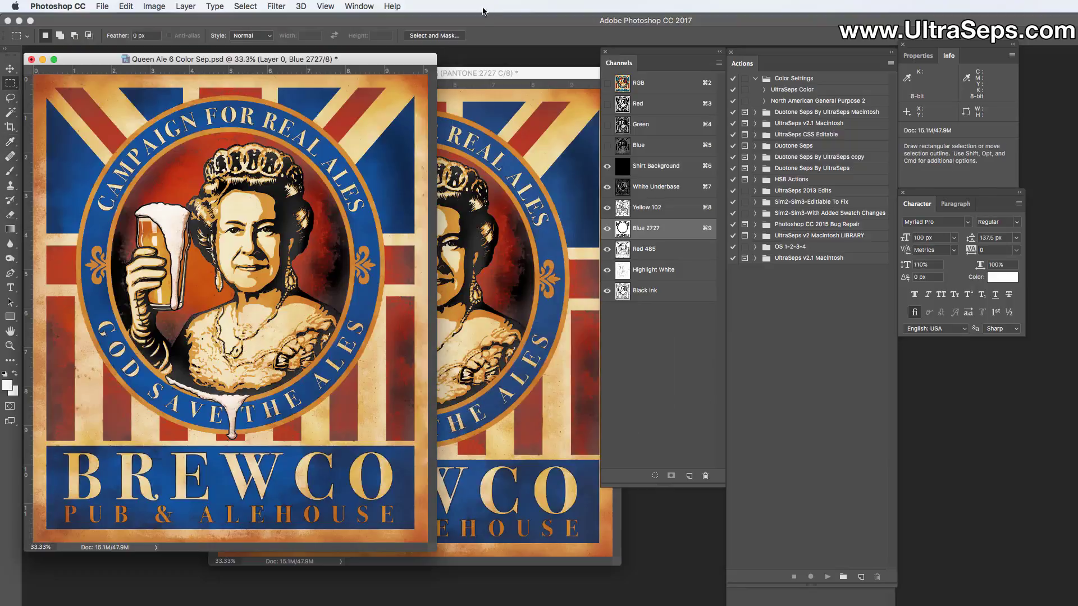
pyautogui.click(486, 75)
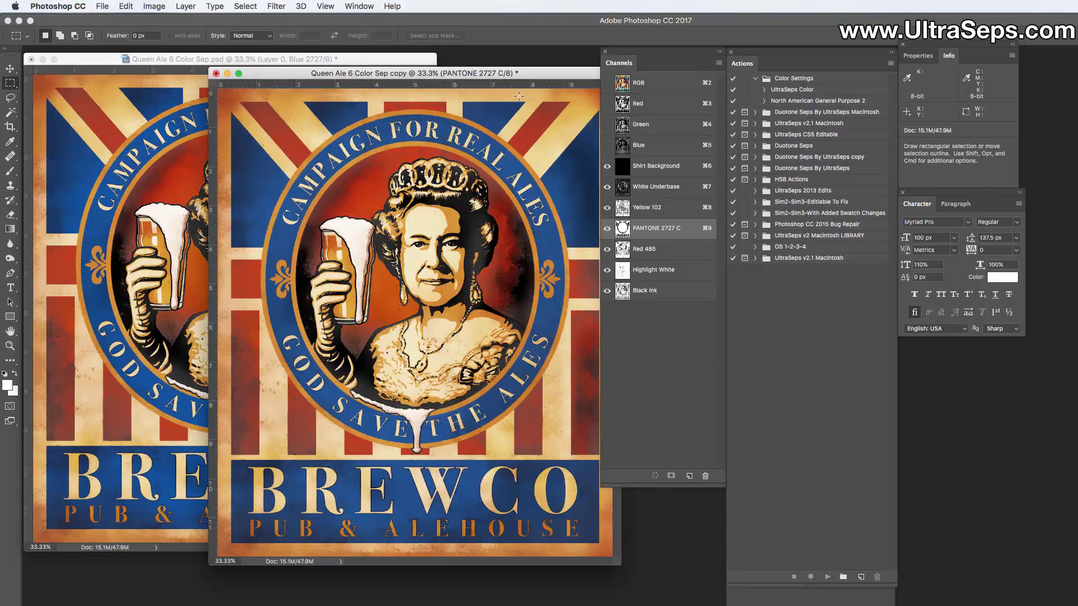
# Show the PANTONE 2727 C channel's ink in Color Libraries under PANTONE+ Solid Coated.
pyautogui.doubleClick(692, 236)
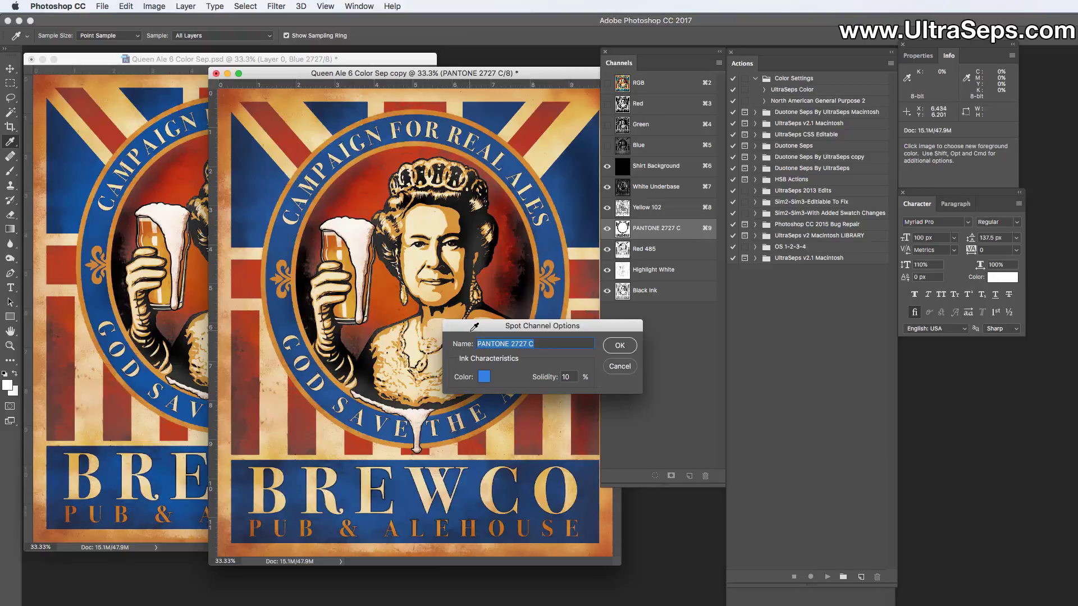
pyautogui.click(484, 377)
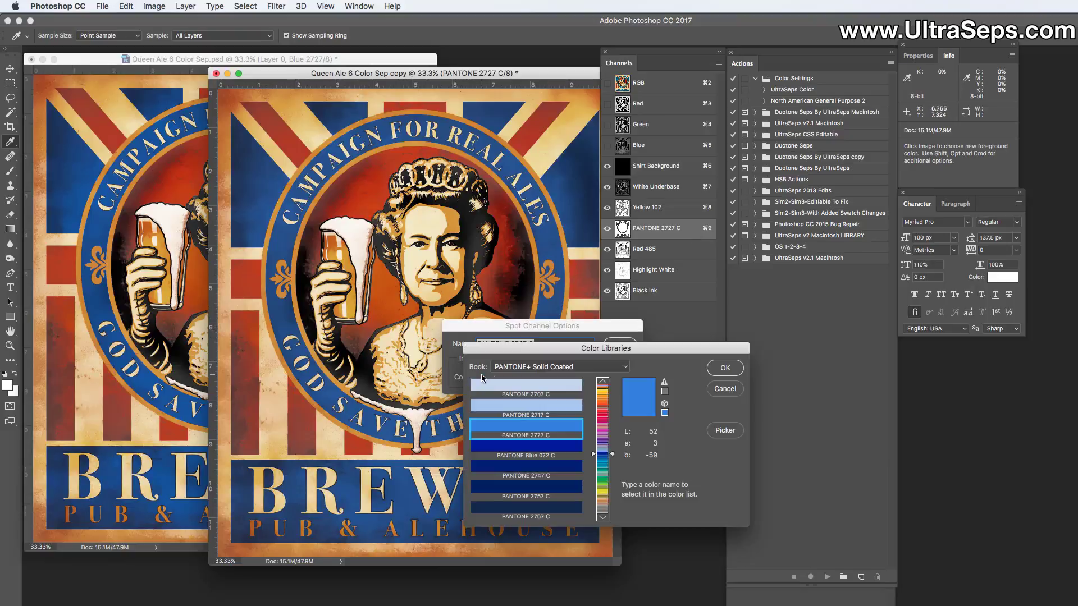
pyautogui.moveTo(524, 350); pyautogui.dragTo(539, 328)
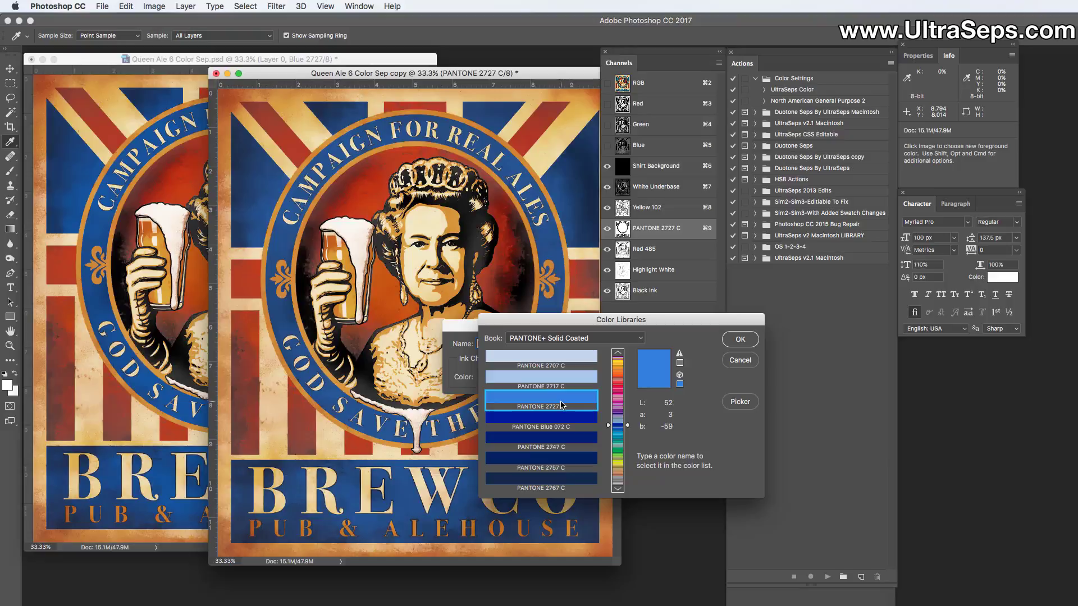
# Replace the PANTONE 2727 C library ink with a custom picked blue, hex 276bdf.
pyautogui.click(752, 364)
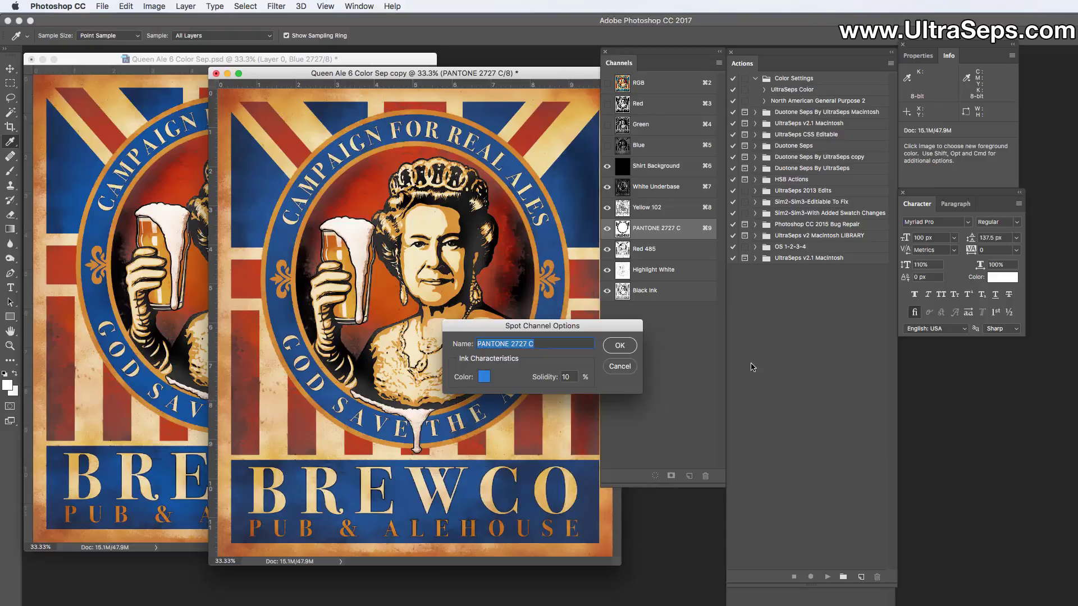
pyautogui.click(620, 366)
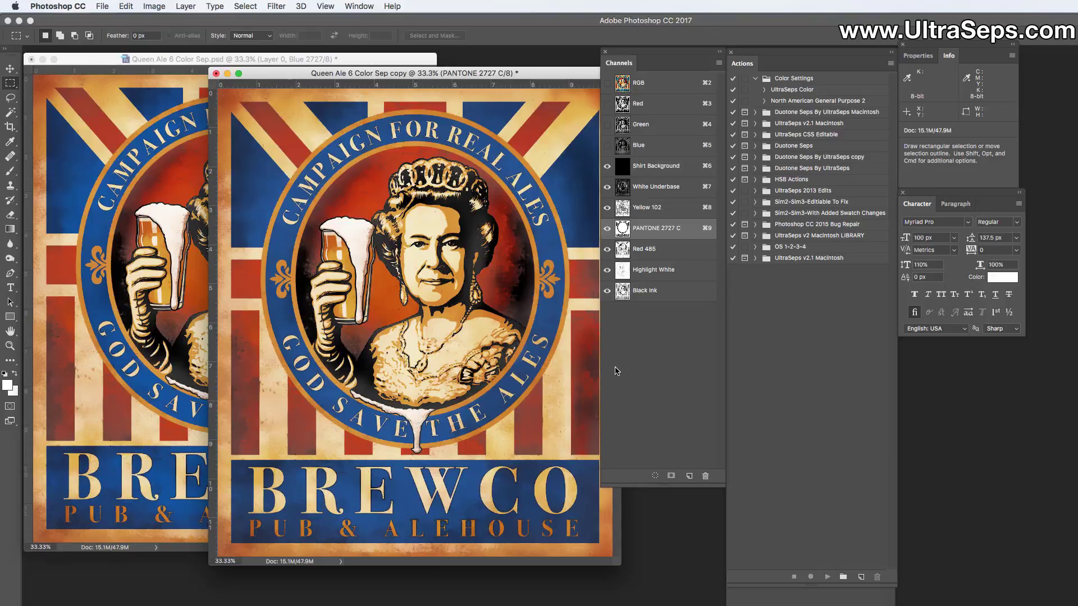
pyautogui.doubleClick(692, 236)
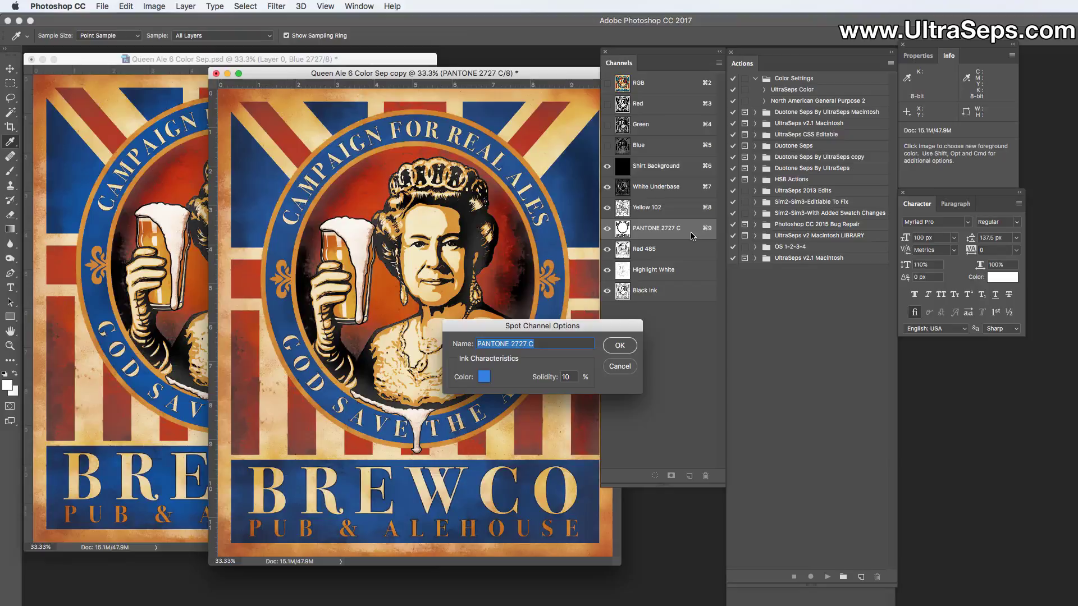
pyautogui.click(483, 378)
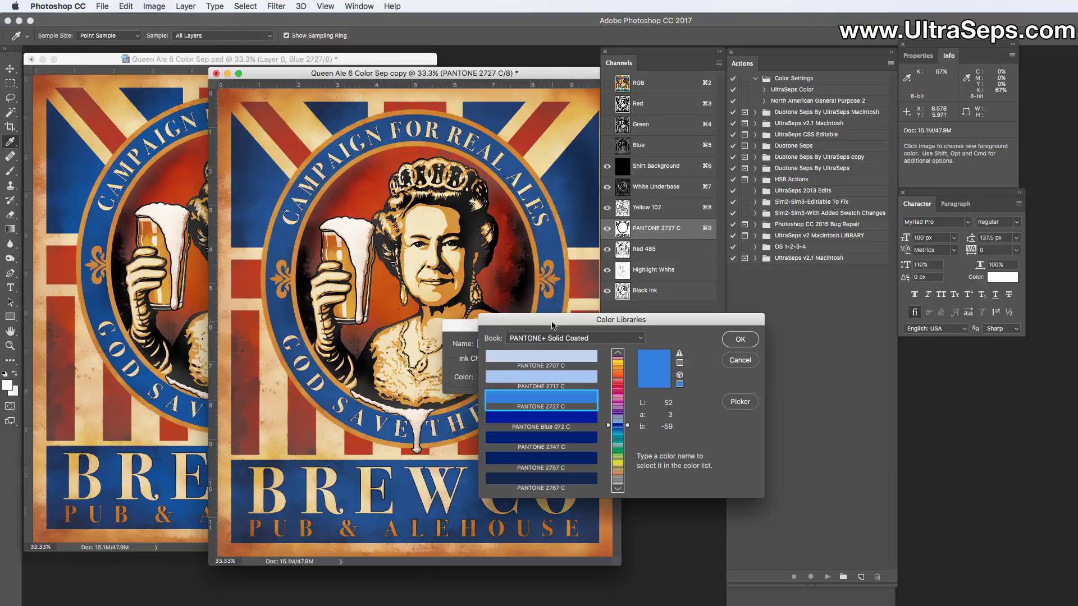
pyautogui.moveTo(553, 326); pyautogui.dragTo(564, 330)
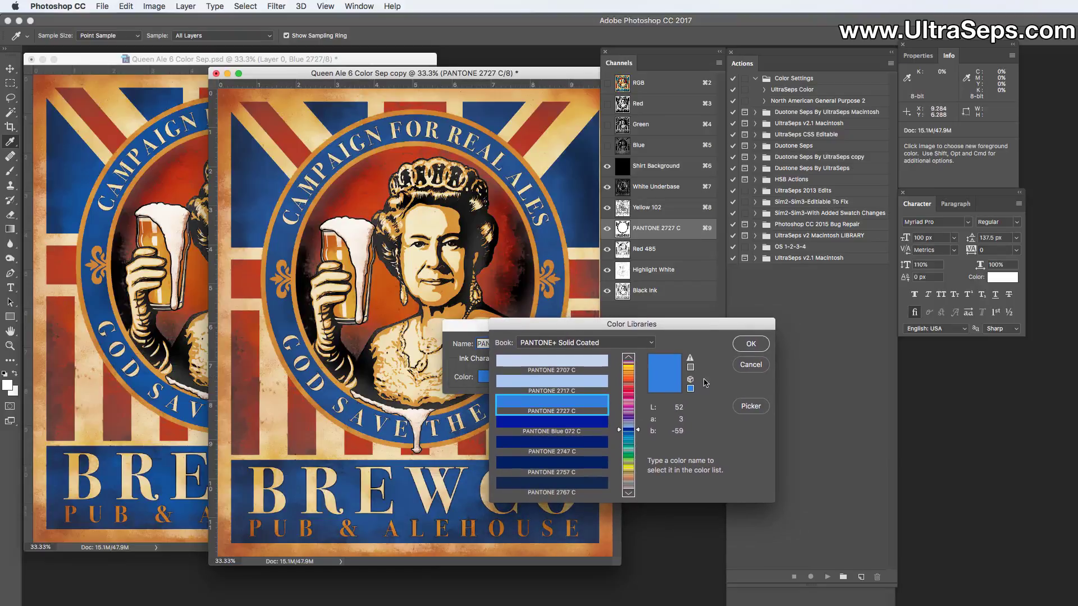
pyautogui.click(756, 412)
pyautogui.moveTo(595, 330); pyautogui.dragTo(578, 334)
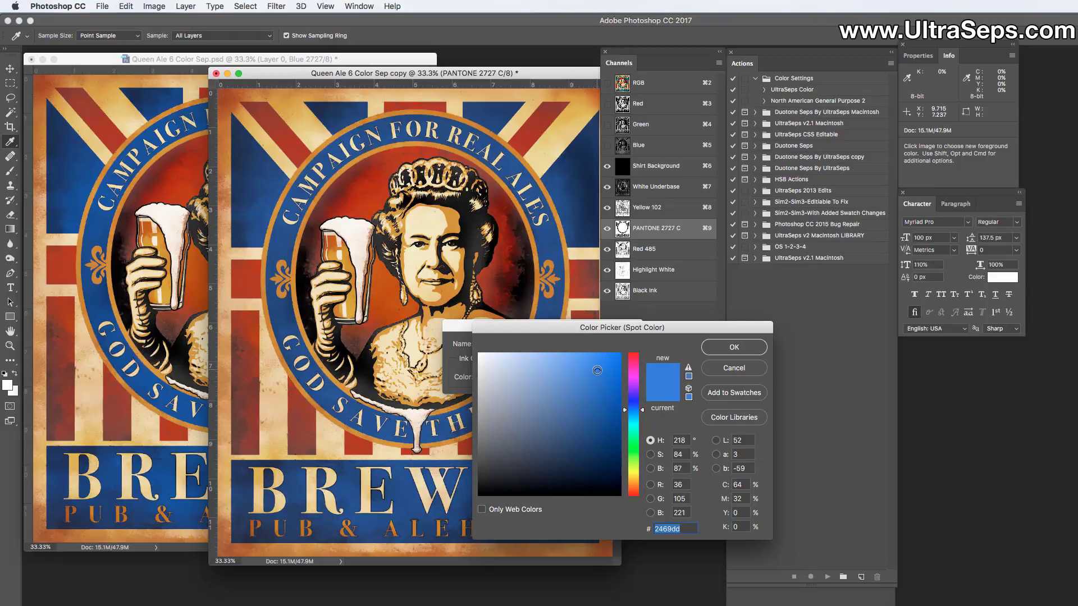
pyautogui.click(596, 371)
# Confirm the 276bdf ink and rename the copy's spot channel to 'Blue 2727'.
pyautogui.click(732, 347)
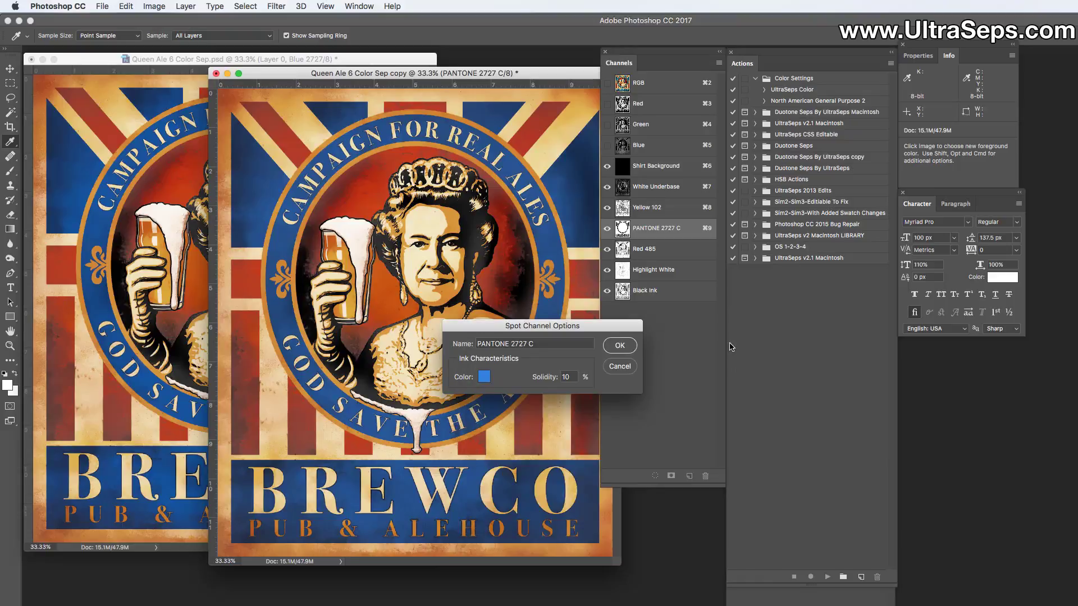
pyautogui.tripleClick(548, 343)
pyautogui.write('B')
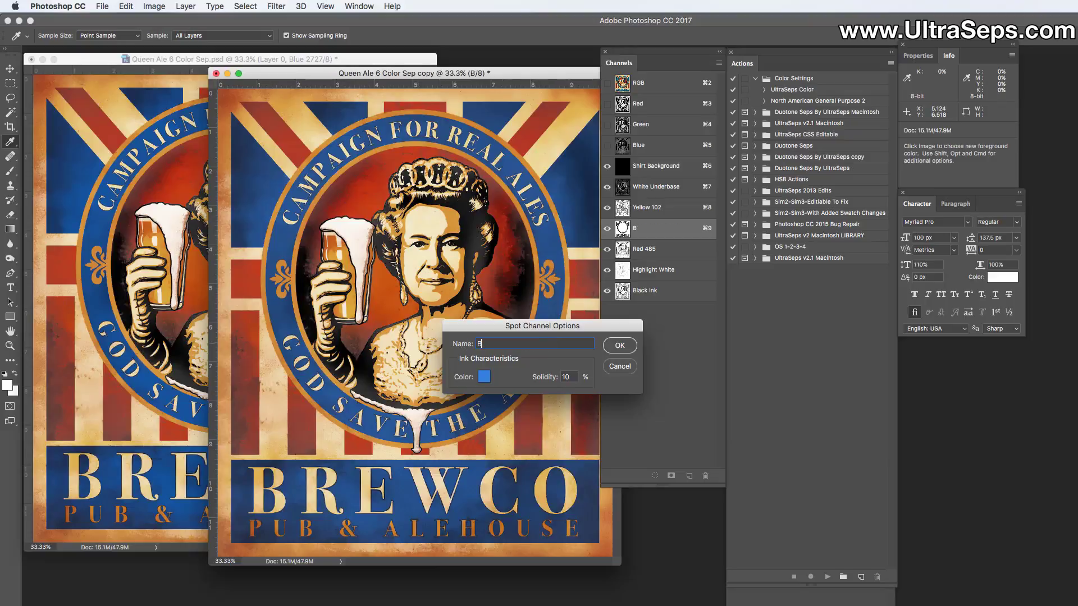
pyautogui.write('lu')
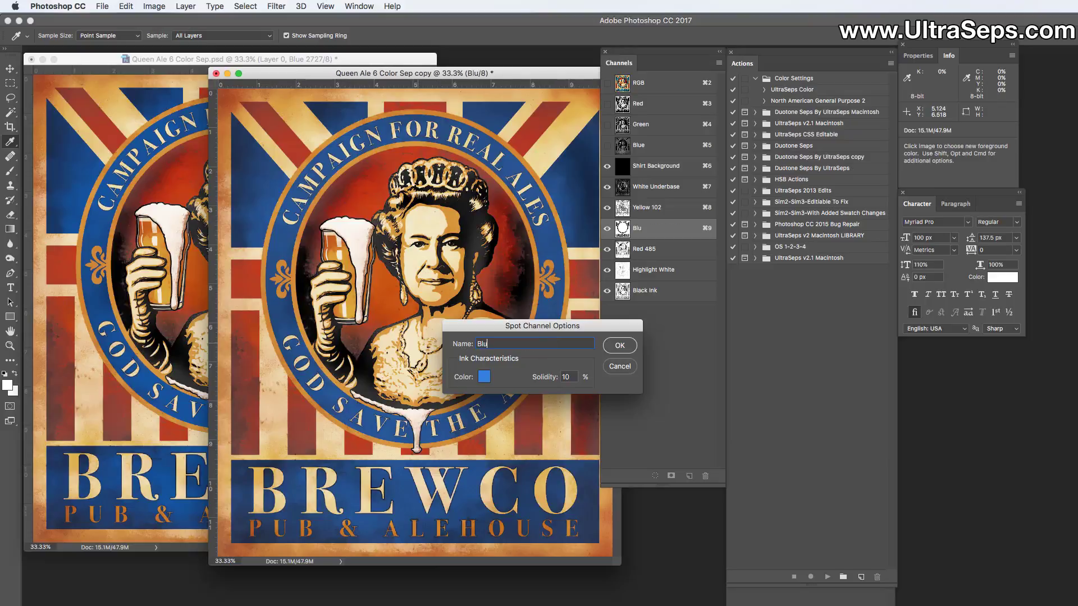
pyautogui.write('e 2727')
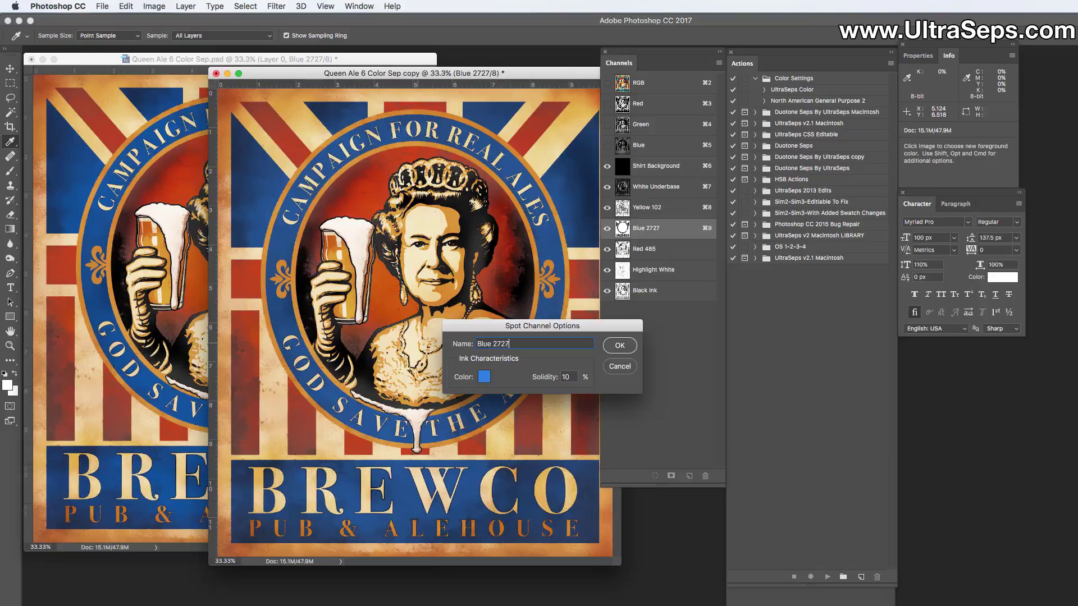
pyautogui.click(629, 347)
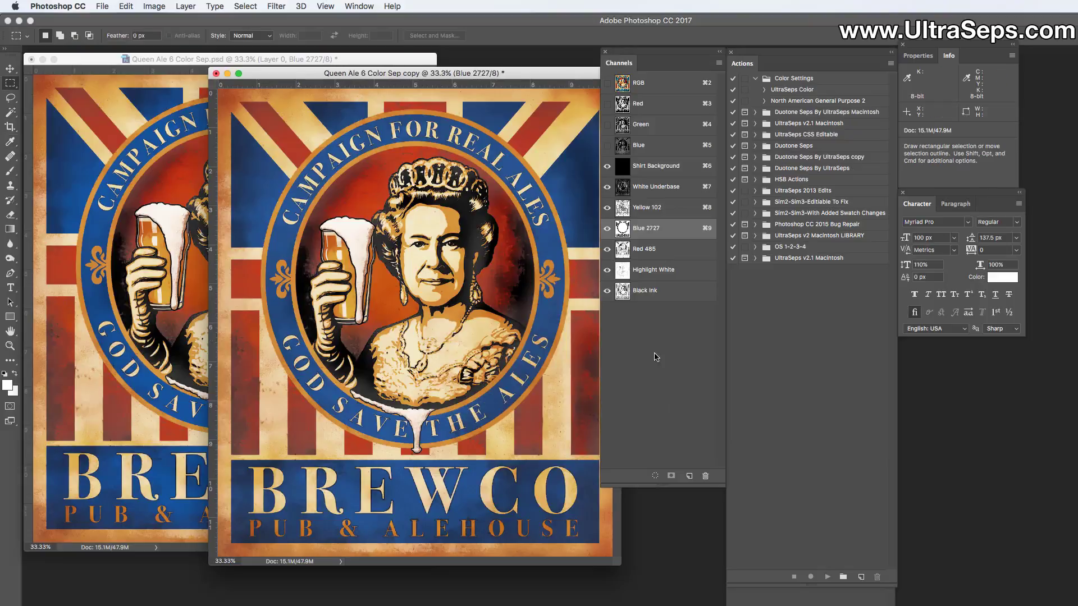
pyautogui.doubleClick(674, 230)
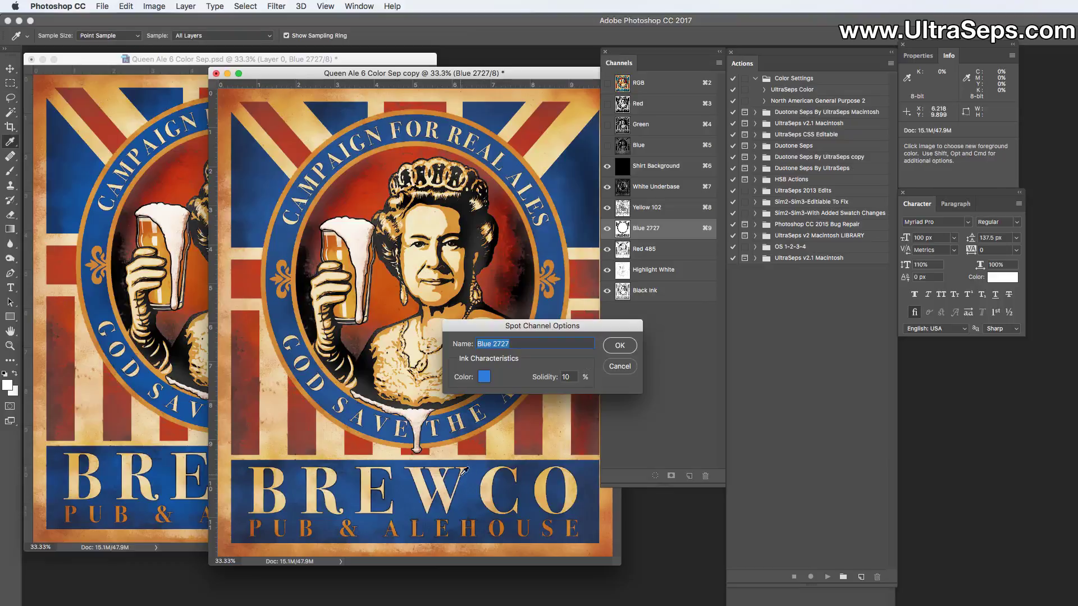
pyautogui.click(484, 377)
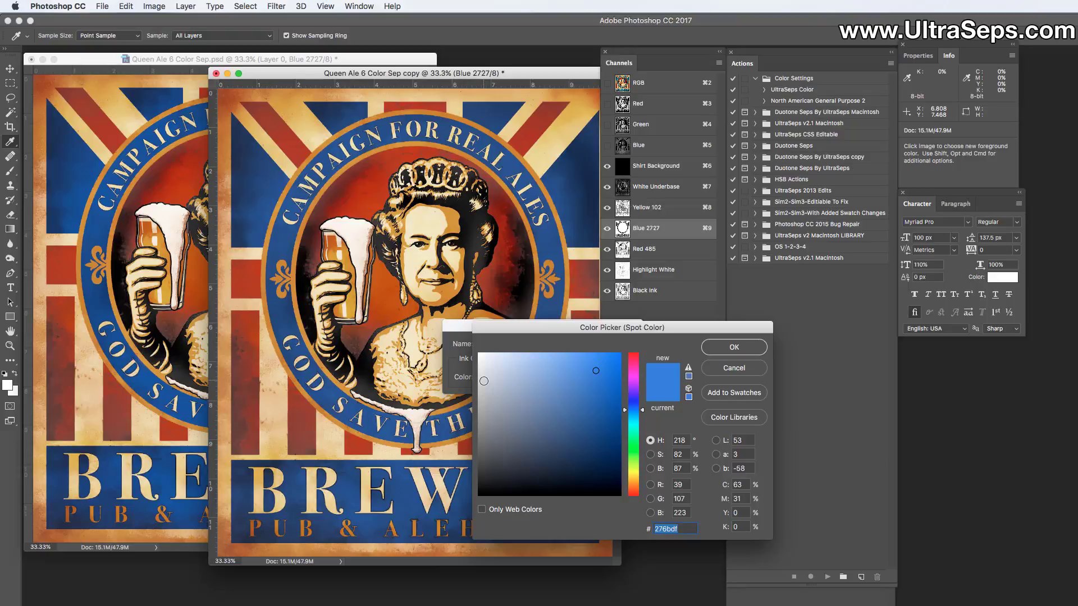
pyautogui.click(740, 369)
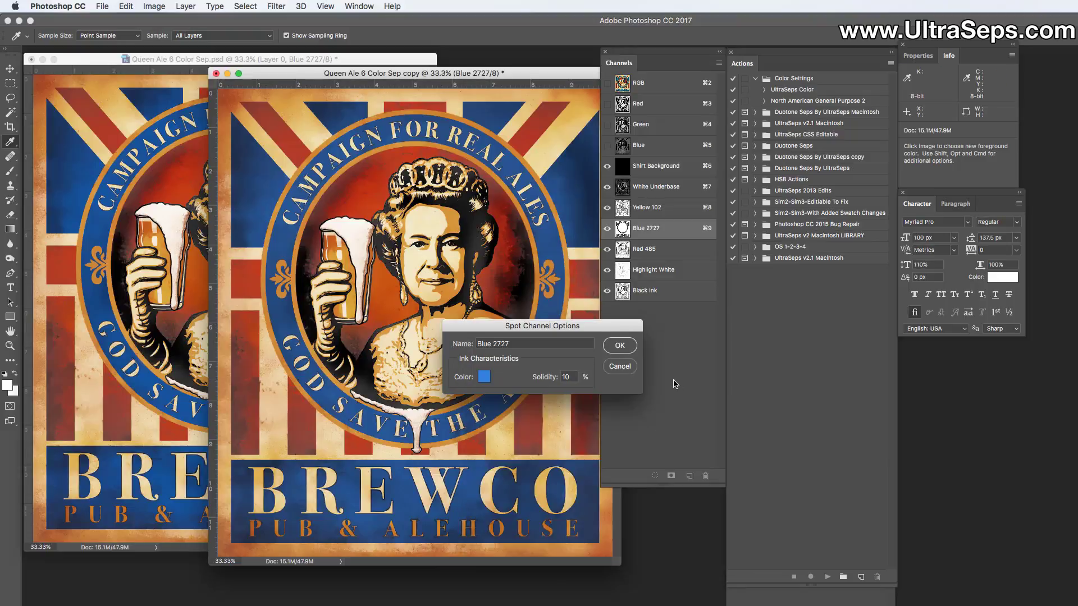
pyautogui.click(617, 369)
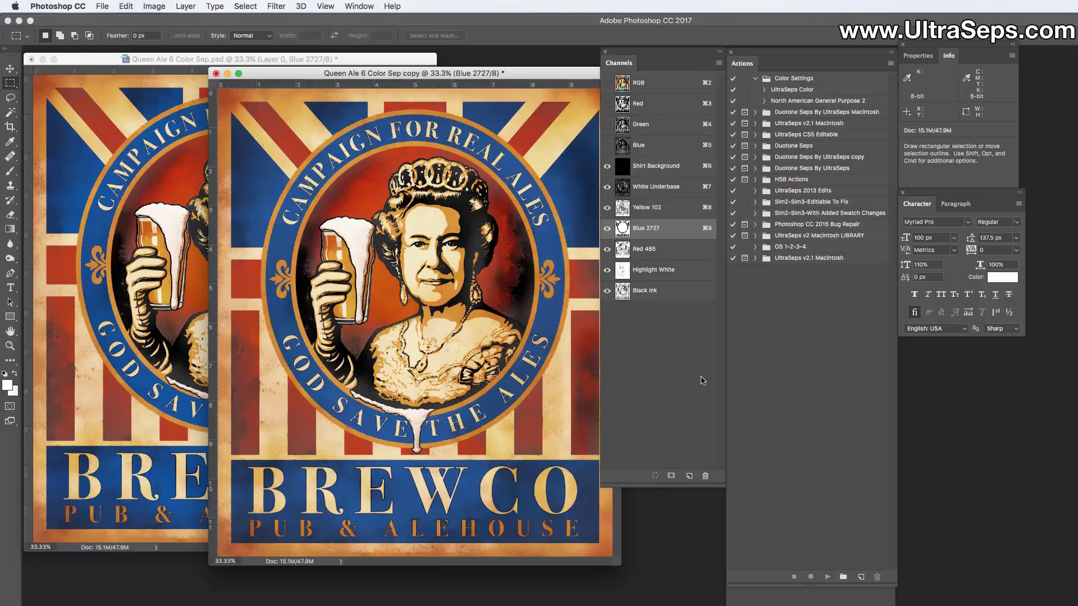
pyautogui.doubleClick(683, 232)
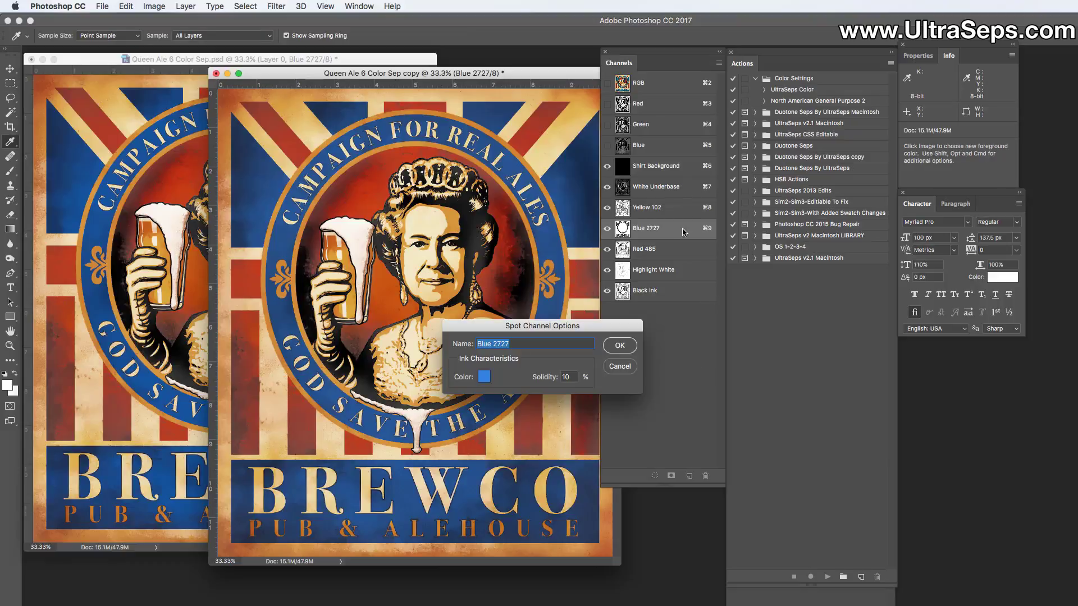
pyautogui.click(483, 377)
pyautogui.moveTo(569, 341); pyautogui.dragTo(559, 326)
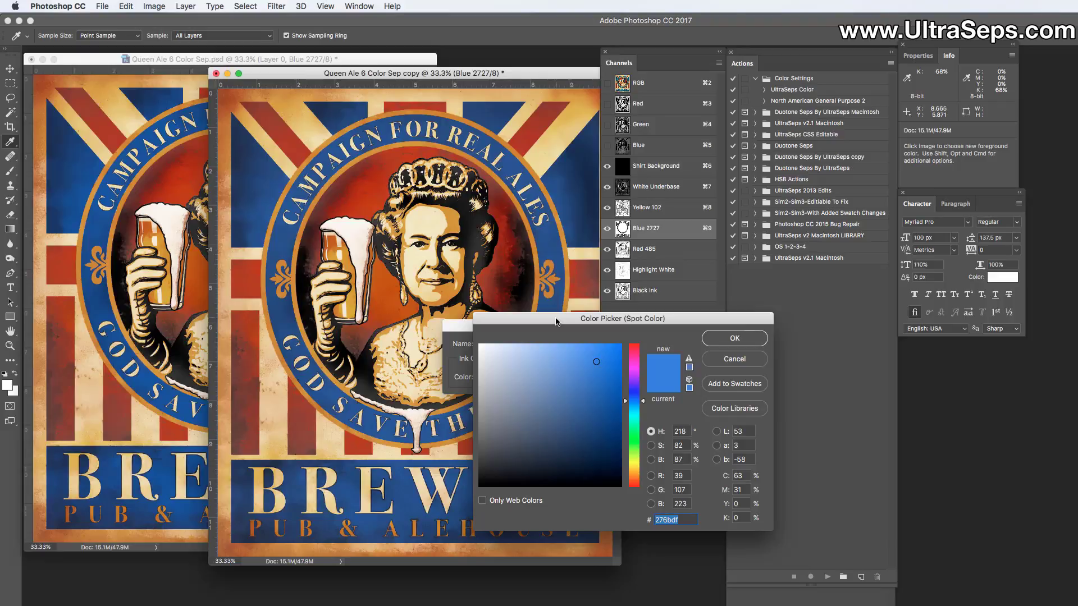
pyautogui.click(749, 410)
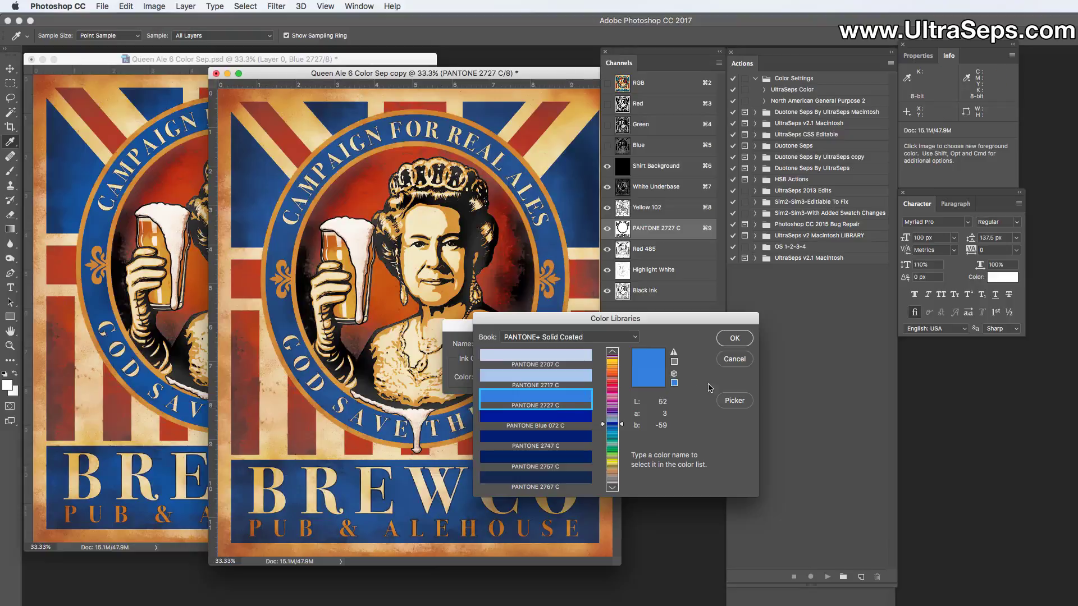
pyautogui.click(736, 360)
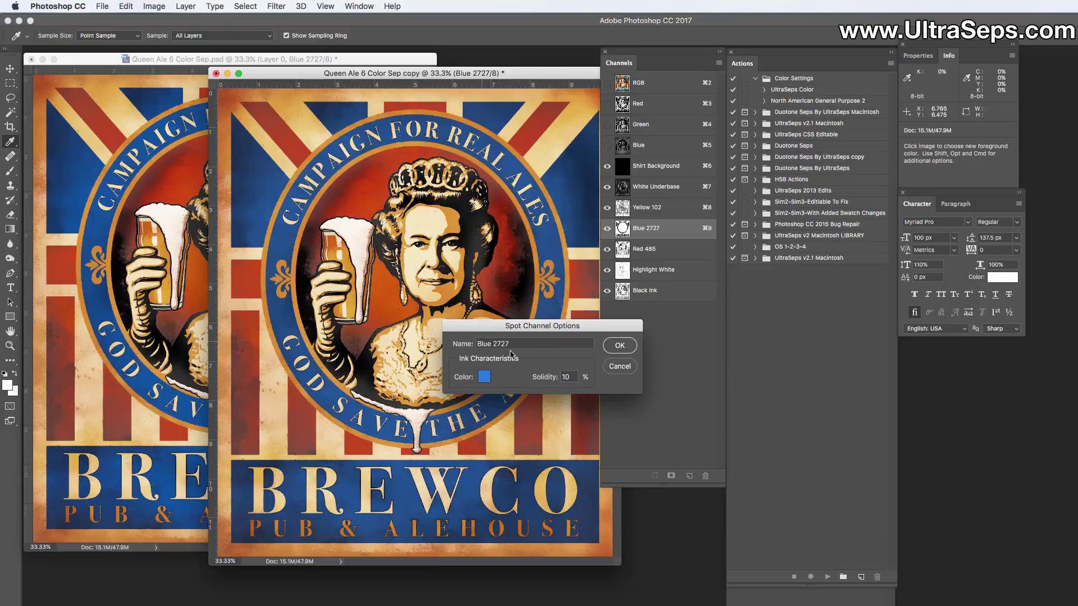
pyautogui.click(620, 367)
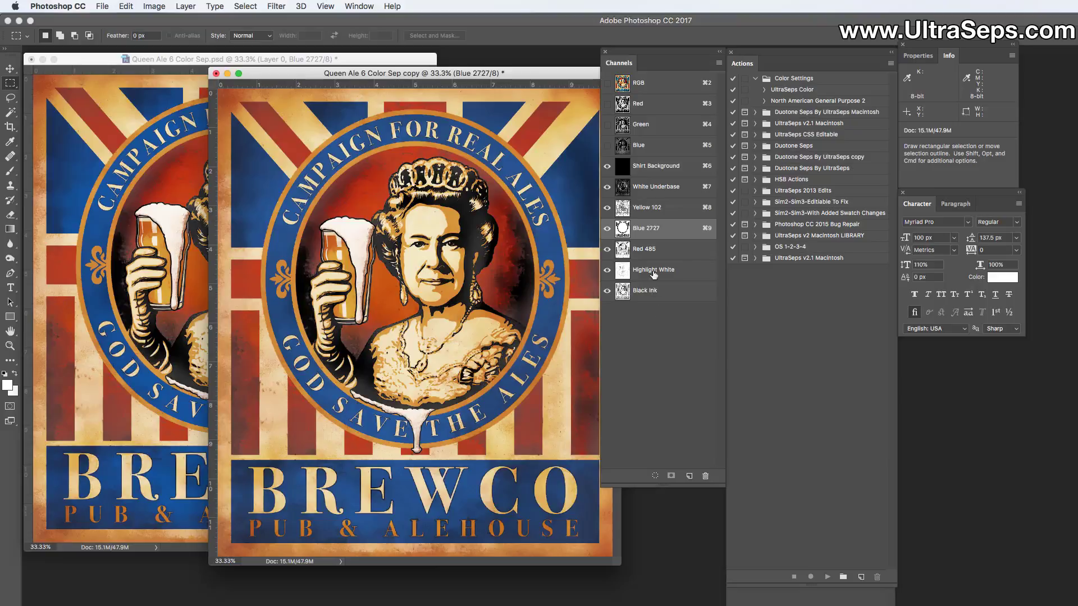
pyautogui.click(678, 215)
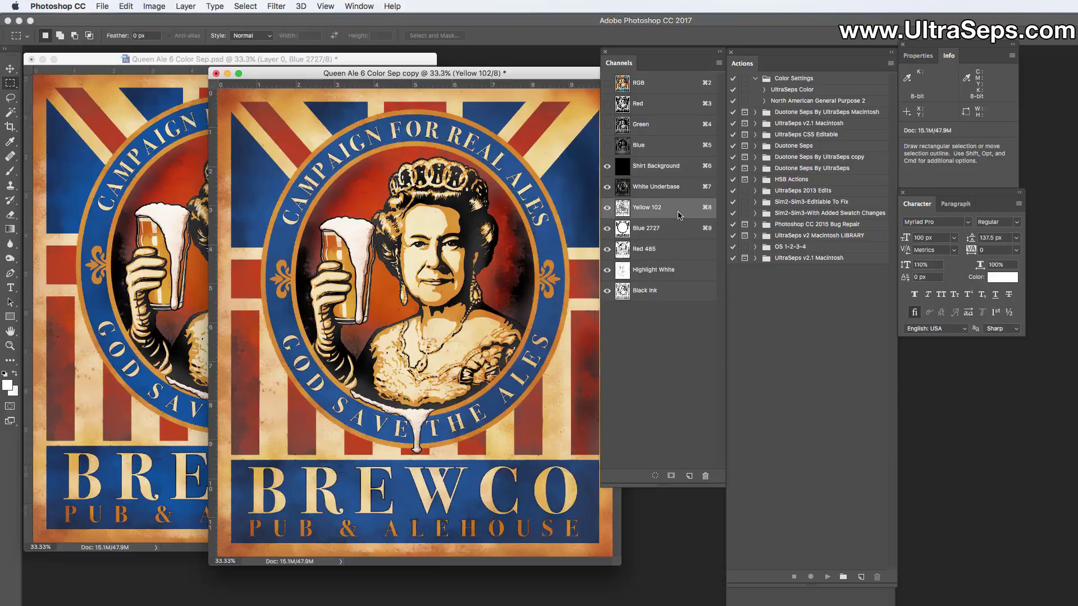
pyautogui.doubleClick(678, 215)
pyautogui.click(484, 377)
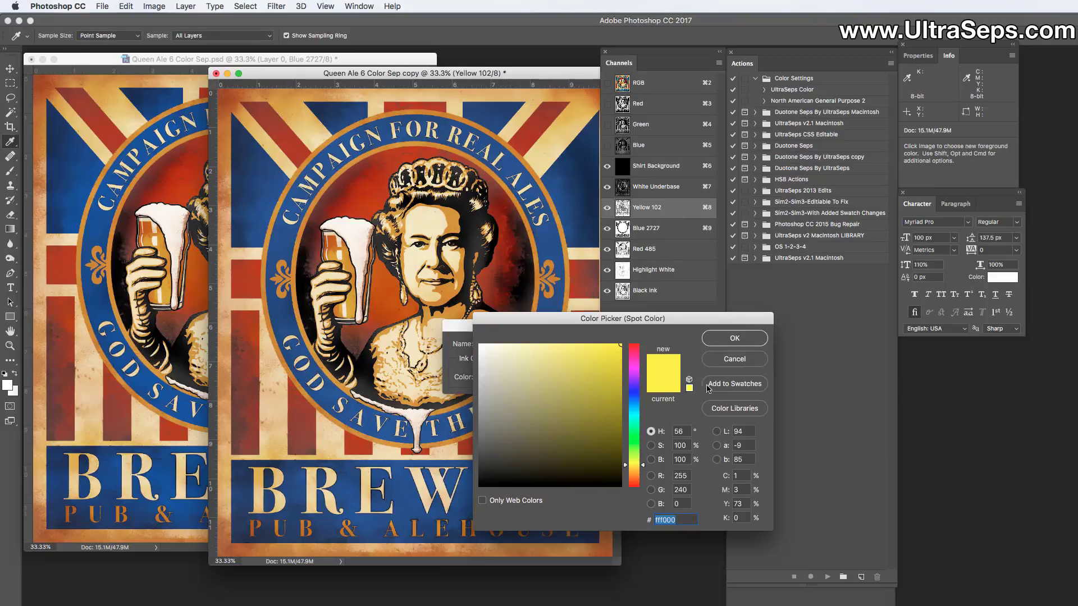
pyautogui.click(742, 409)
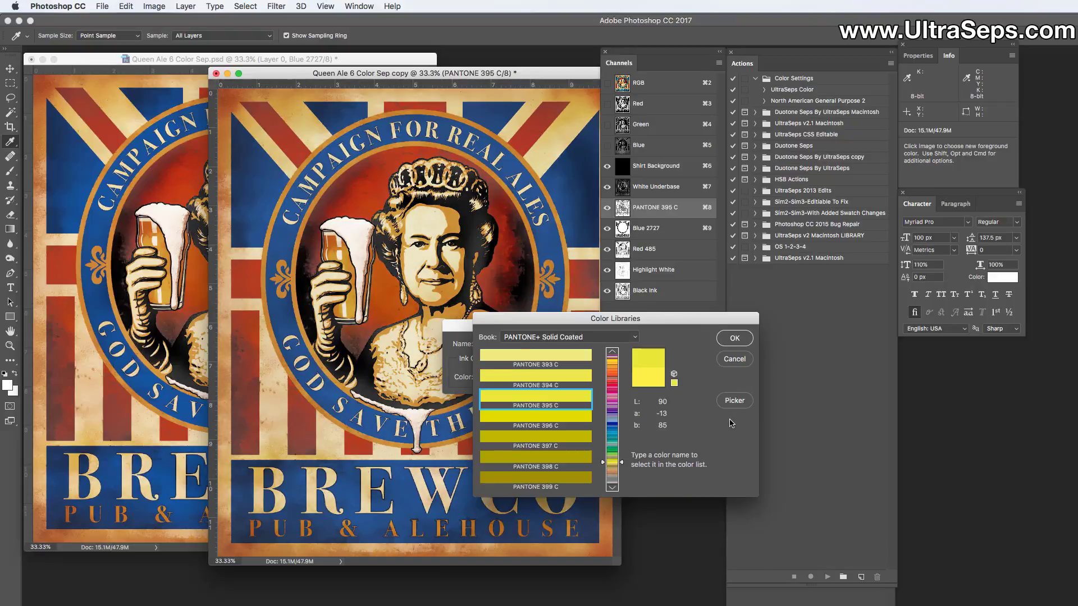
pyautogui.moveTo(564, 326); pyautogui.dragTo(655, 374)
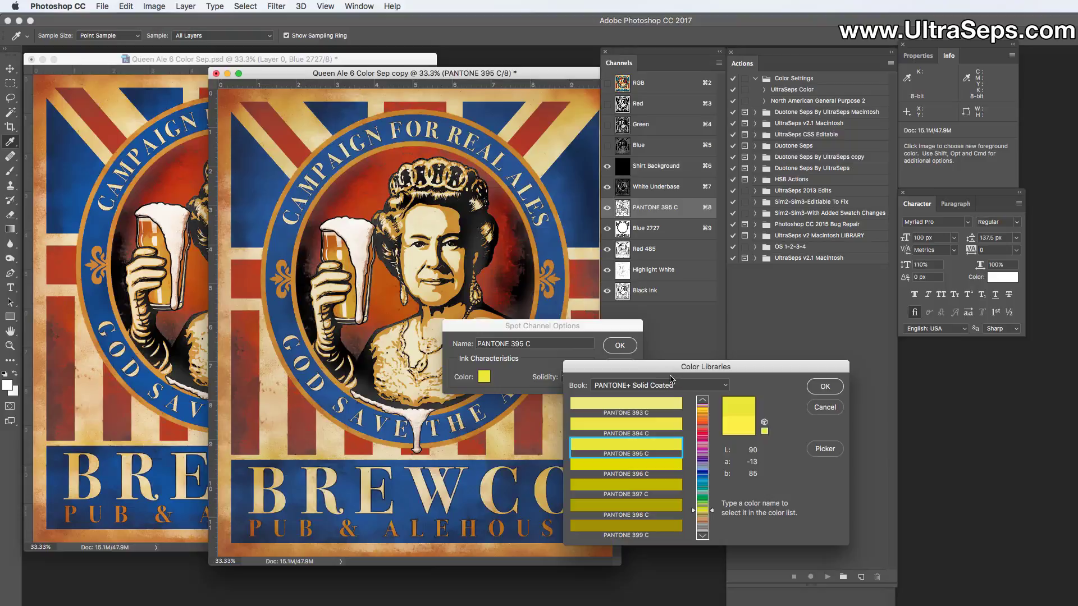
pyautogui.moveTo(616, 371); pyautogui.dragTo(552, 363)
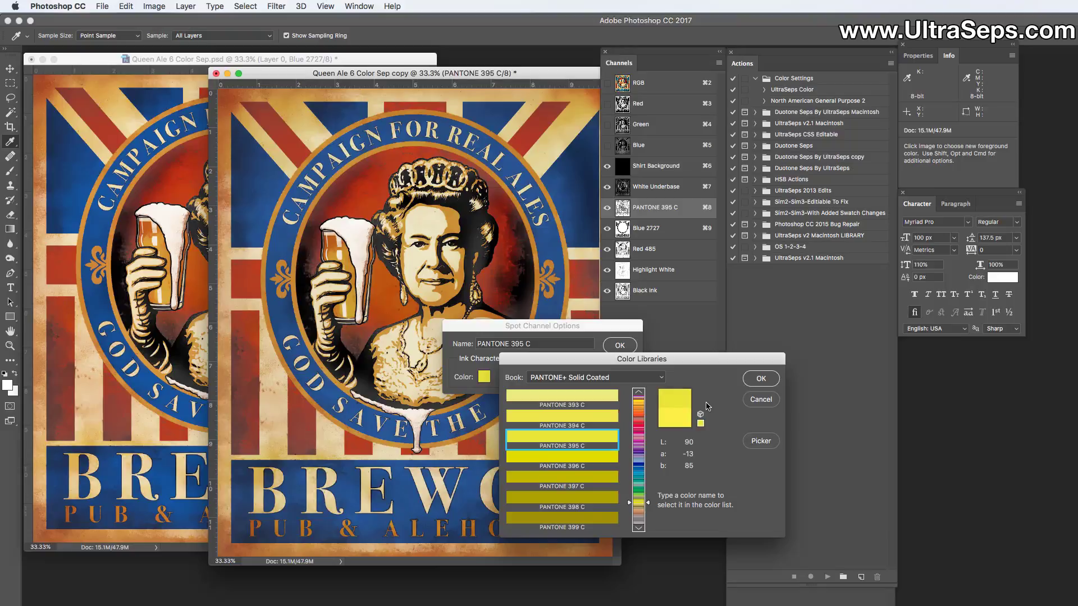
pyautogui.click(752, 401)
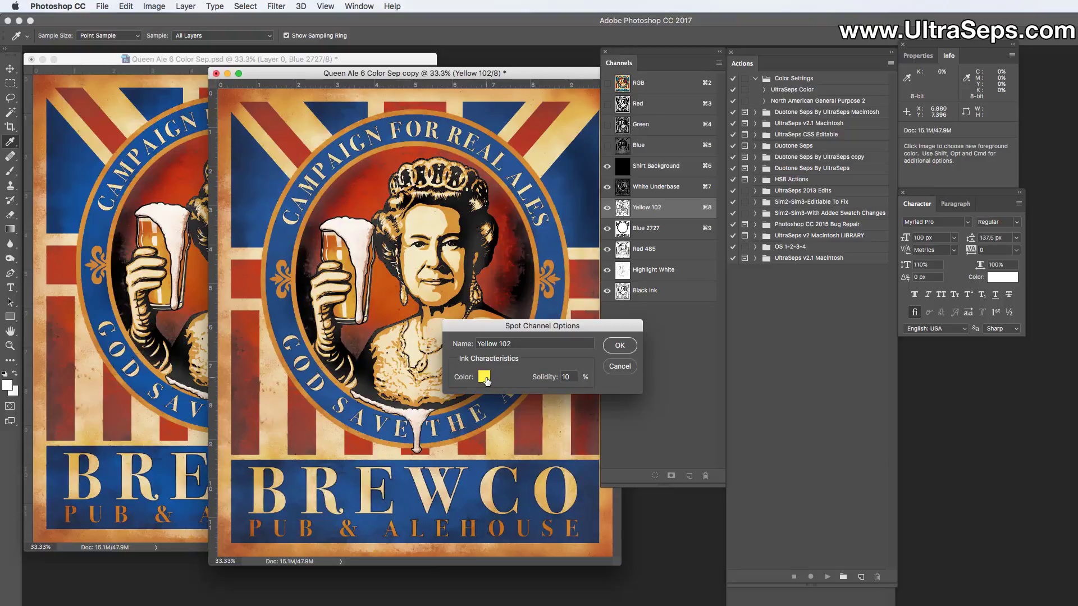
pyautogui.click(618, 368)
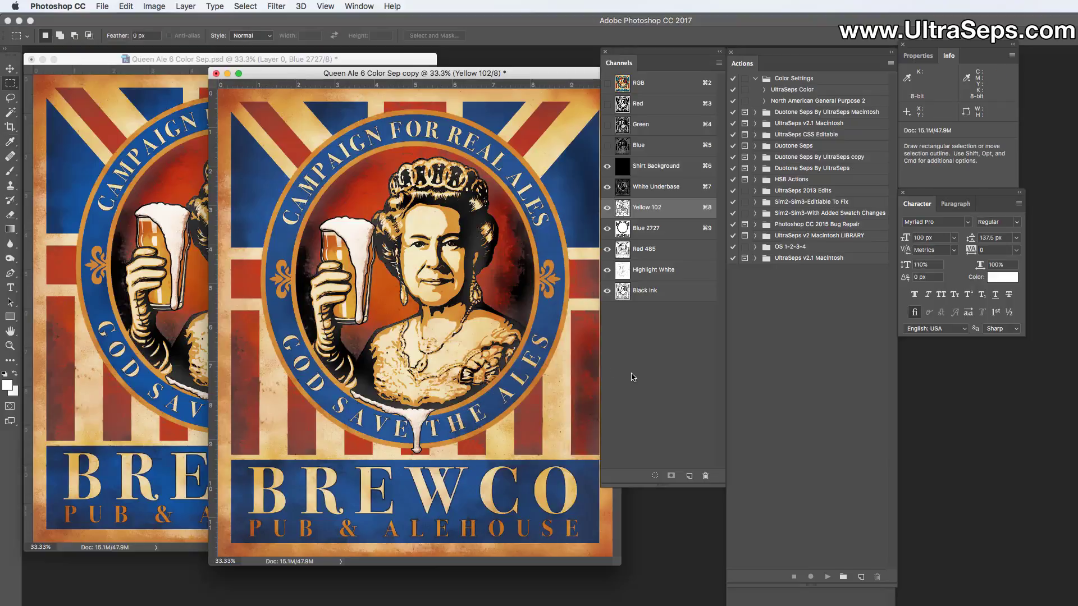